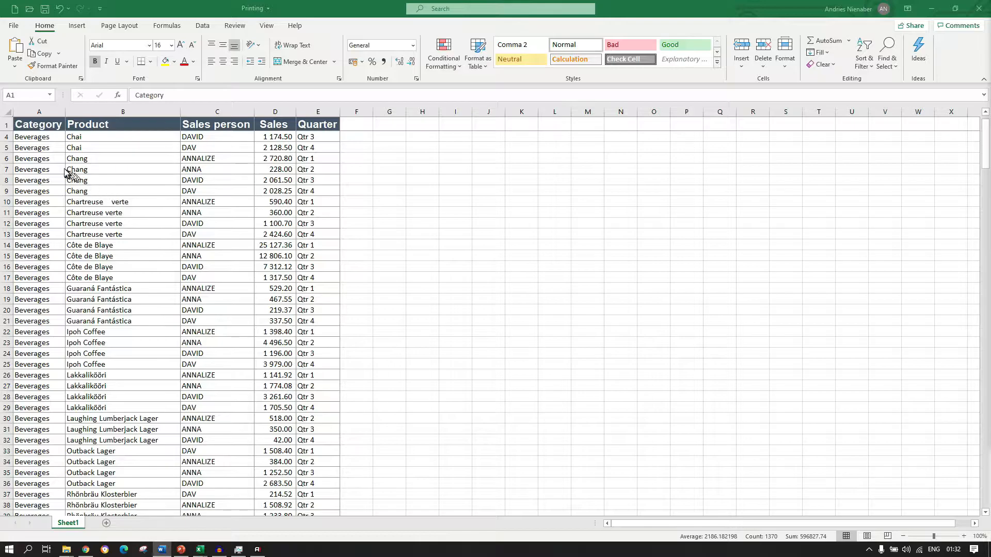
Select the whole sales table, page through the sheet's print preview to check the headings, and return to the worksheet.
{"action": "key", "text": "ctrl+a"}
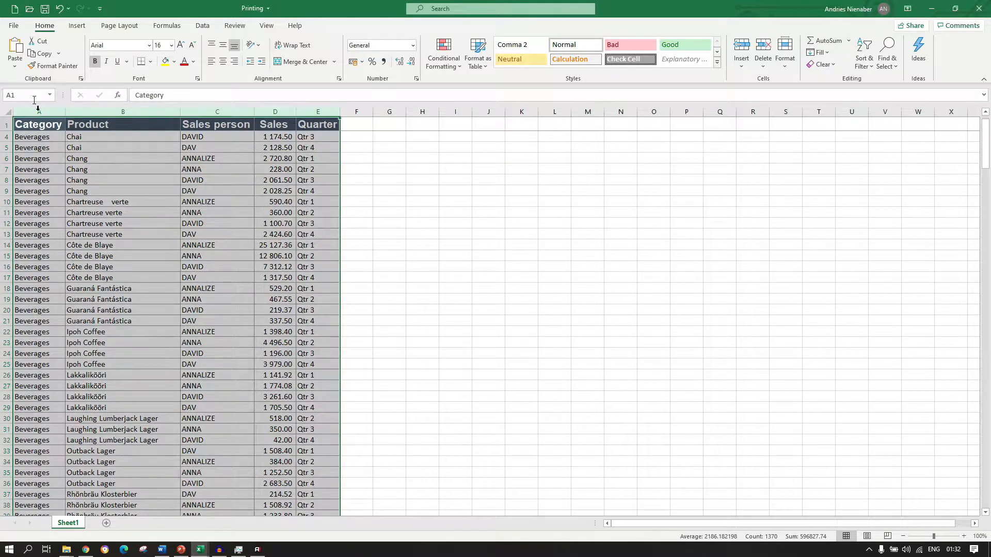
{"action": "left_click", "coordinate": [14, 27]}
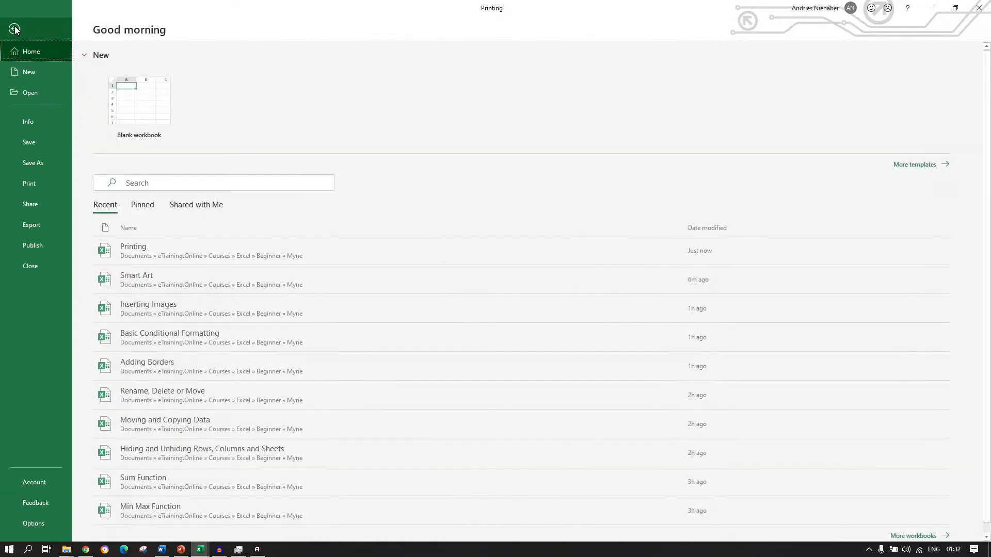
{"action": "left_click", "coordinate": [41, 185]}
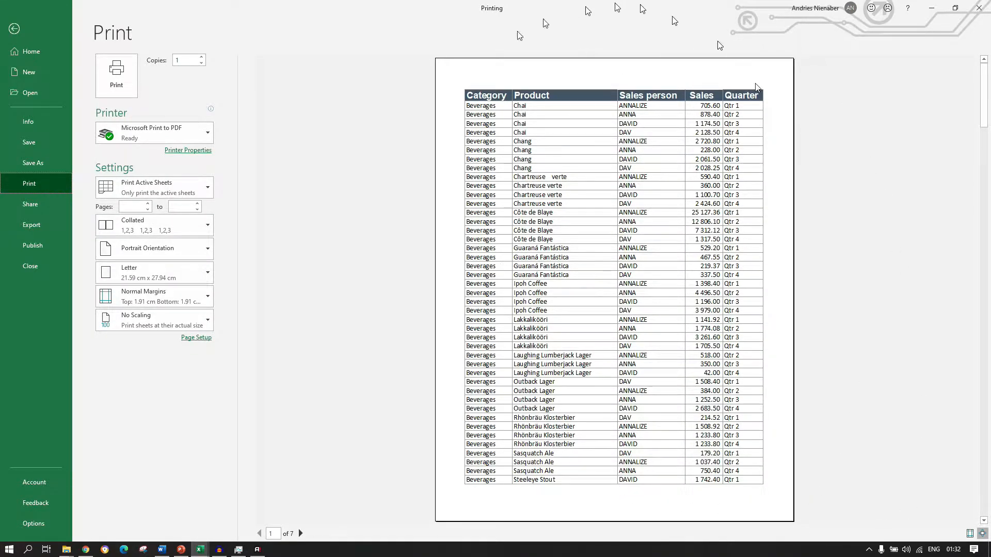
{"action": "left_click", "coordinate": [302, 534]}
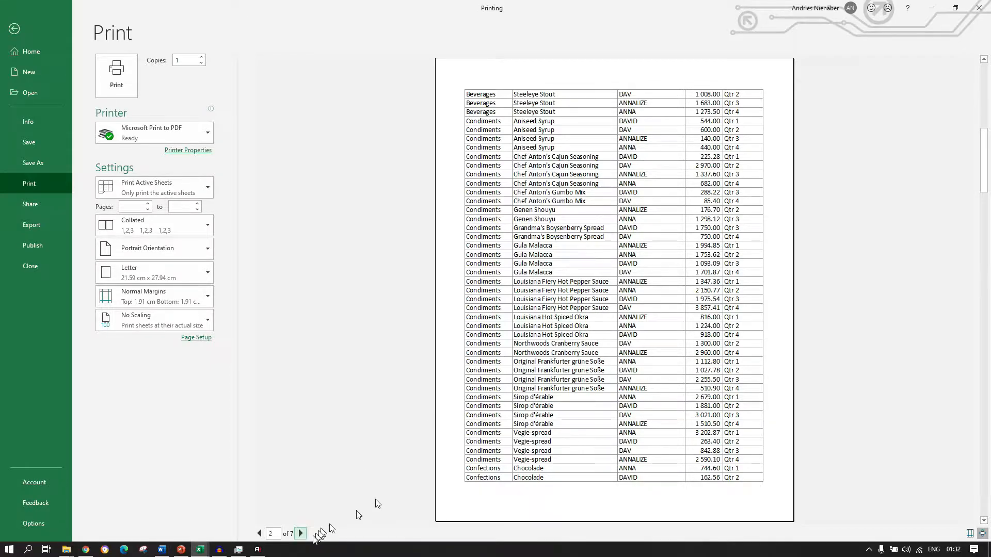
{"action": "left_click", "coordinate": [302, 534]}
{"action": "left_click", "coordinate": [302, 534]}
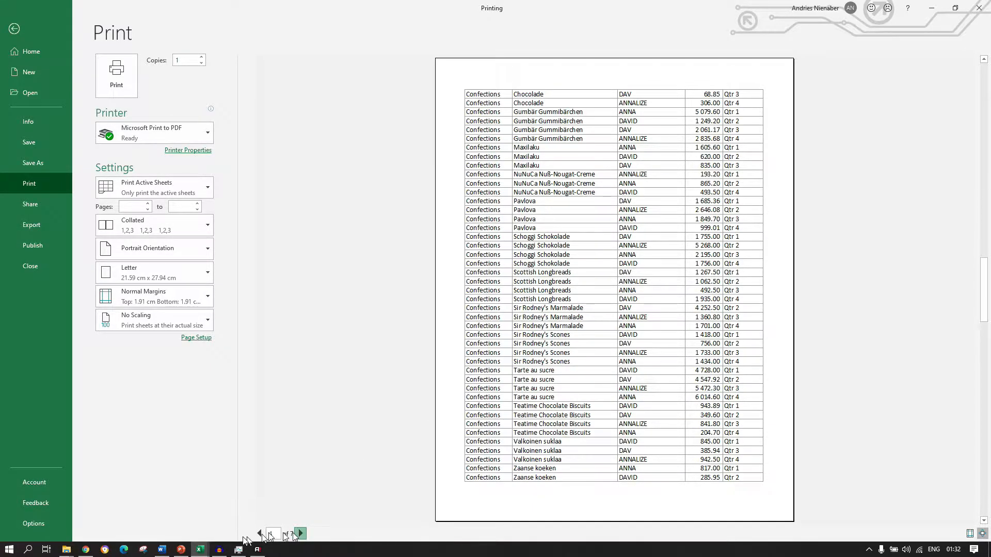
{"action": "left_click", "coordinate": [14, 28]}
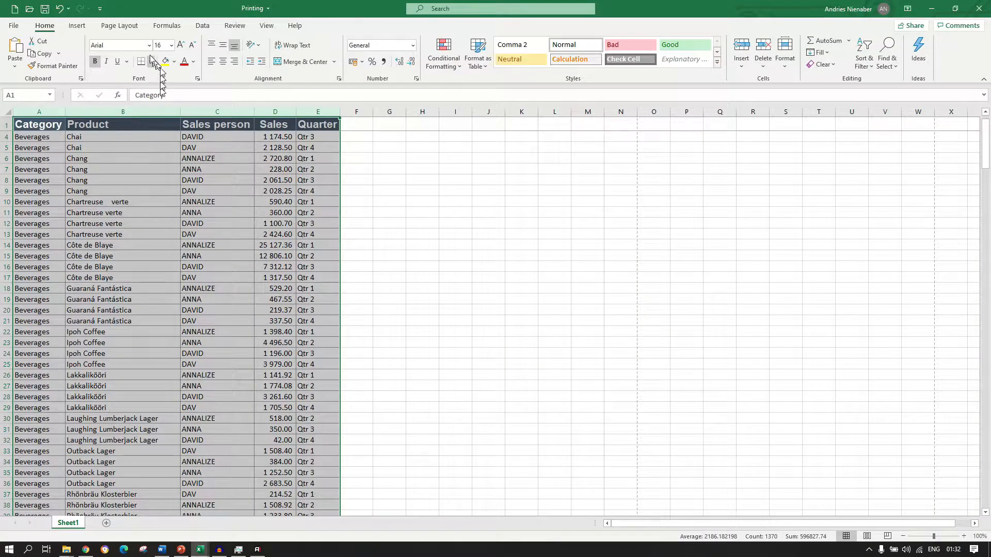
Set row 1 ($1:$1) as the print title row to repeat at the top of every printed page.
{"action": "left_click", "coordinate": [120, 26]}
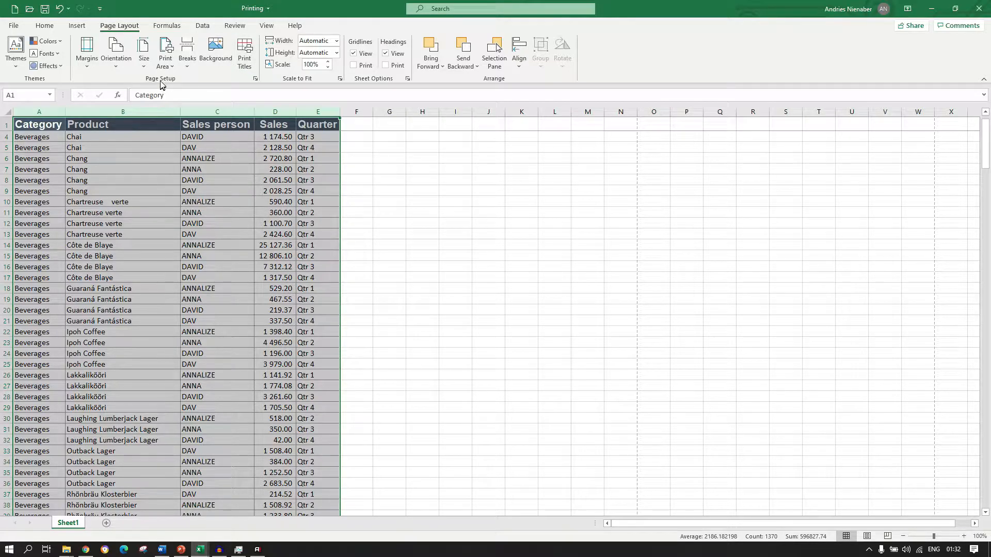
{"action": "left_click", "coordinate": [247, 58]}
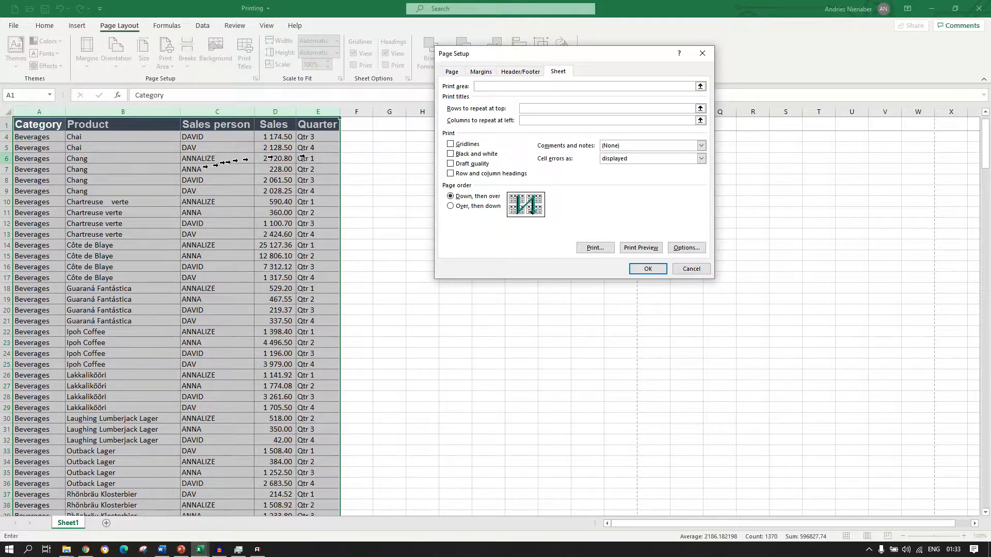
{"action": "left_click", "coordinate": [5, 124]}
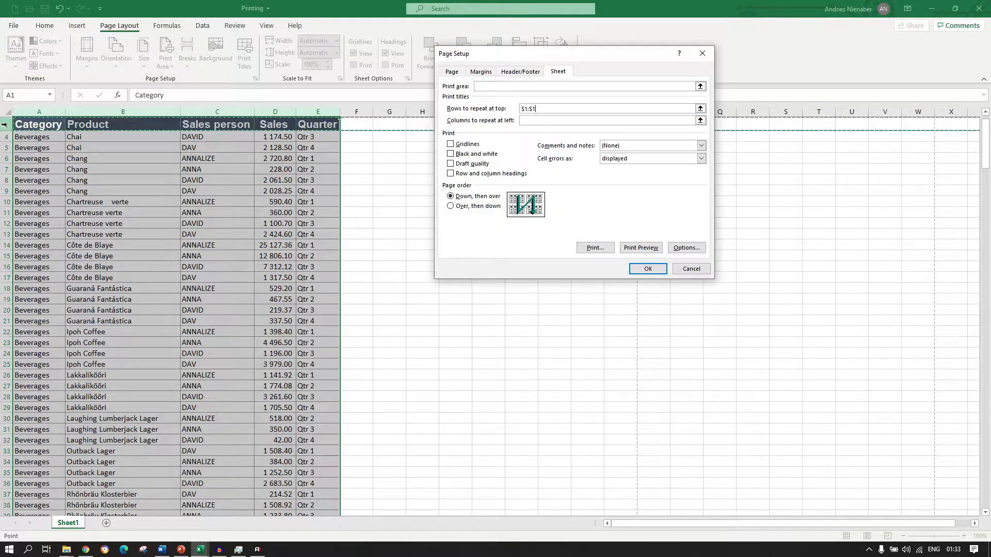
{"action": "left_click", "coordinate": [637, 266]}
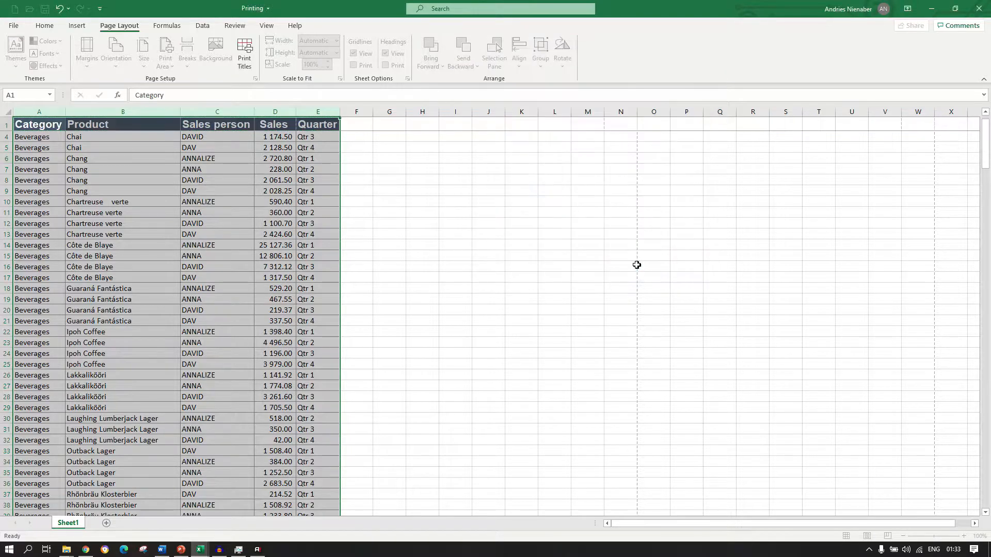
Page through the print preview to page 6 to check the heading row on each page.
{"action": "left_click", "coordinate": [12, 27]}
{"action": "left_click", "coordinate": [42, 183]}
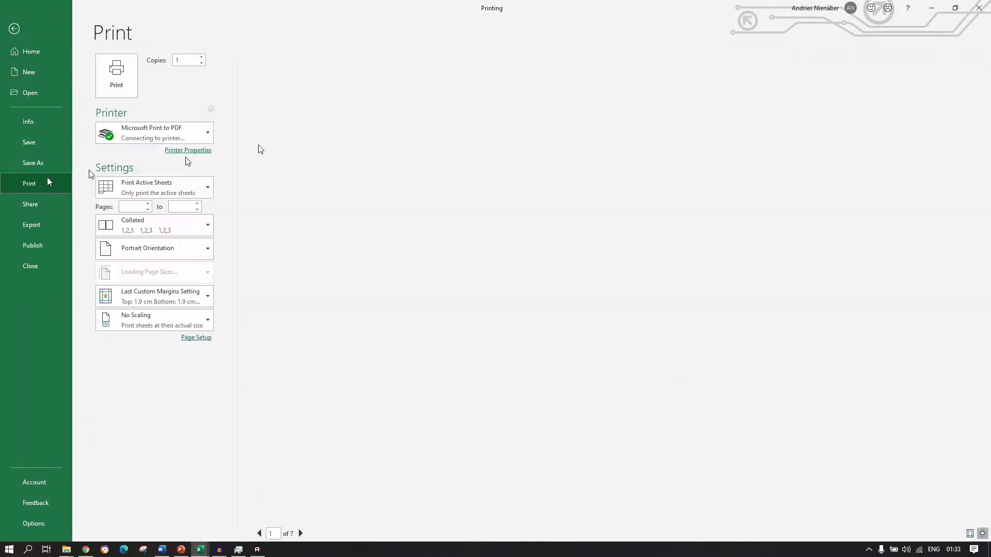
{"action": "left_click", "coordinate": [305, 534]}
{"action": "left_click", "coordinate": [305, 534]}
{"action": "left_click", "coordinate": [304, 534]}
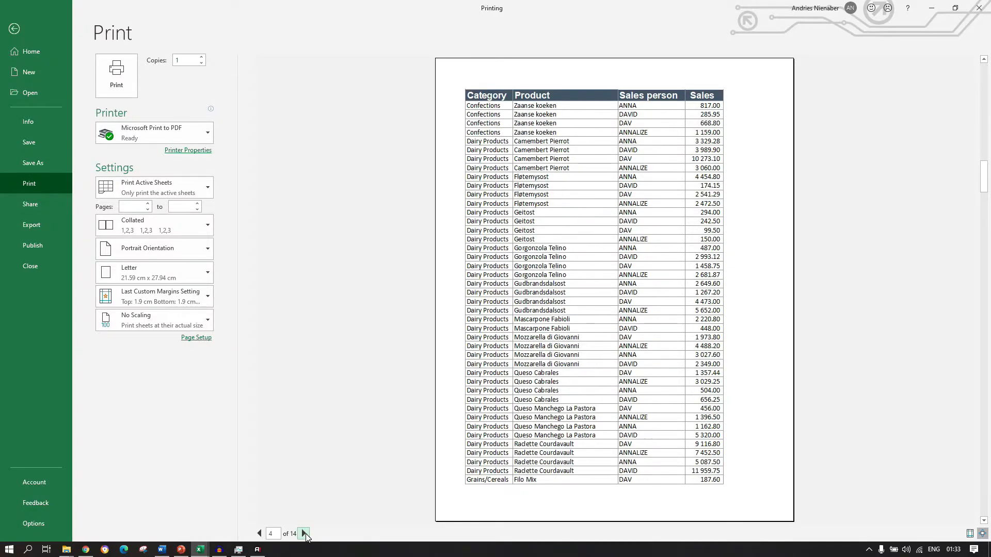
{"action": "left_click", "coordinate": [305, 534]}
{"action": "left_click", "coordinate": [305, 534]}
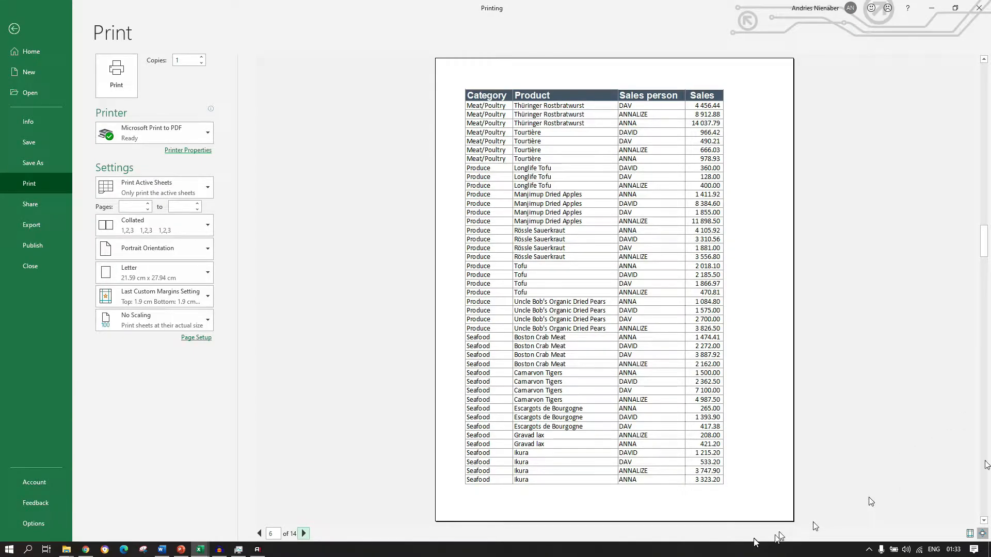
{"action": "key", "text": "alt+Tab"}
{"action": "key", "text": "alt+Tab"}
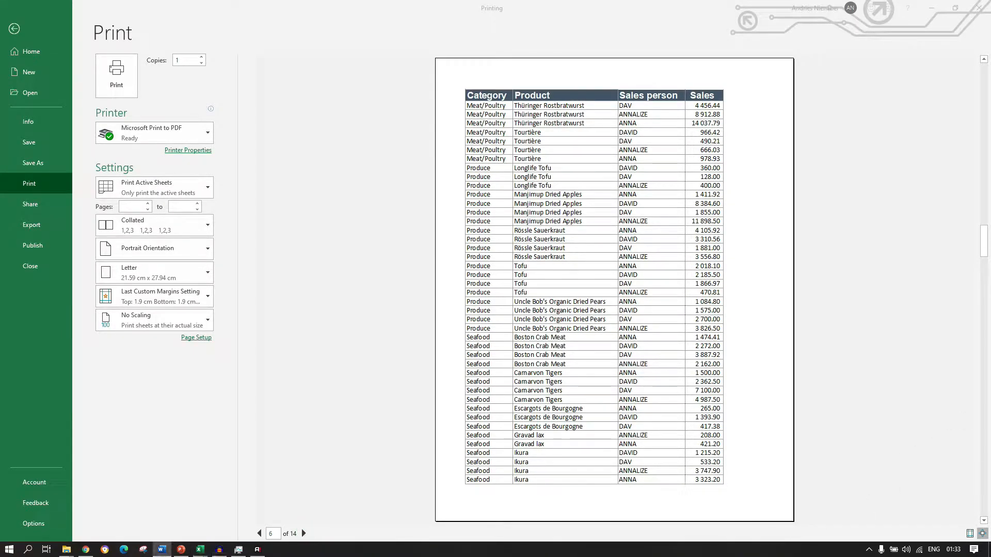
{"action": "key", "text": "alt+Tab"}
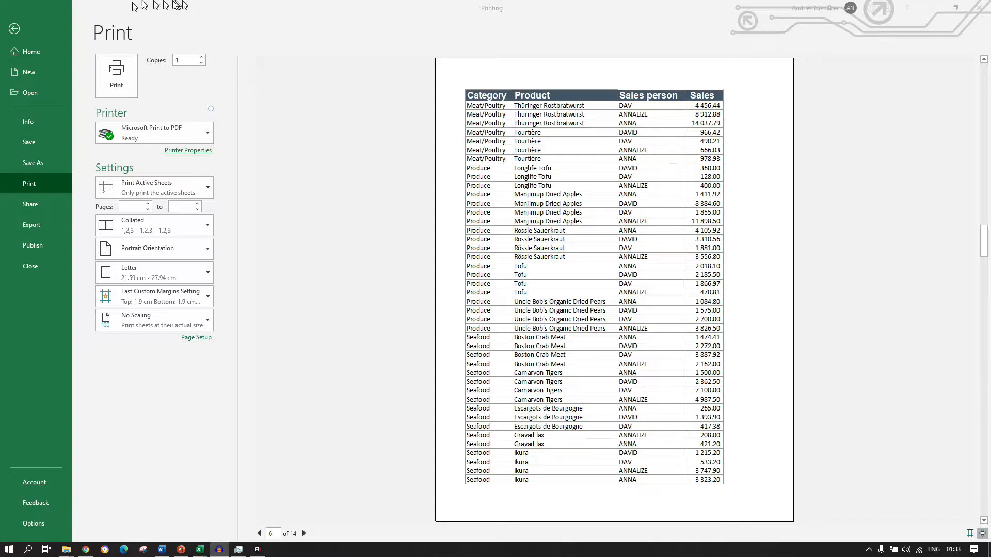
{"action": "key", "text": "alt+Tab"}
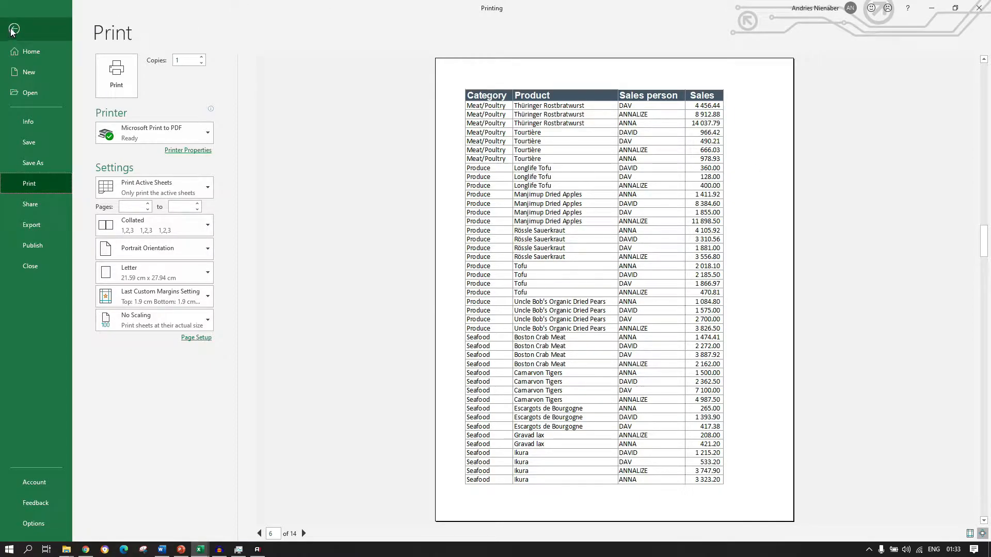
Leave the print preview, insert a page header and go through the left, centre and right header sections of the first page.
{"action": "left_click", "coordinate": [13, 30]}
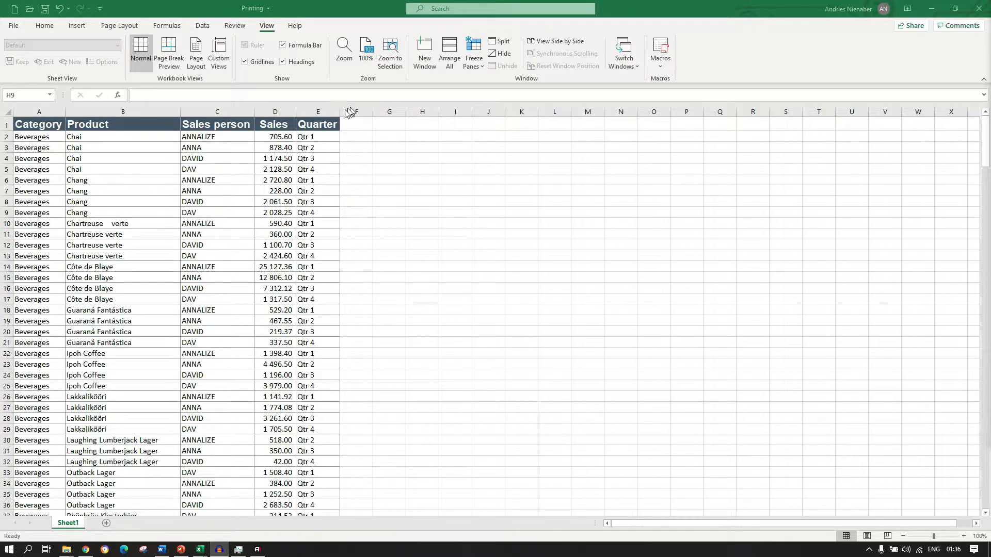
{"action": "left_click", "coordinate": [79, 26]}
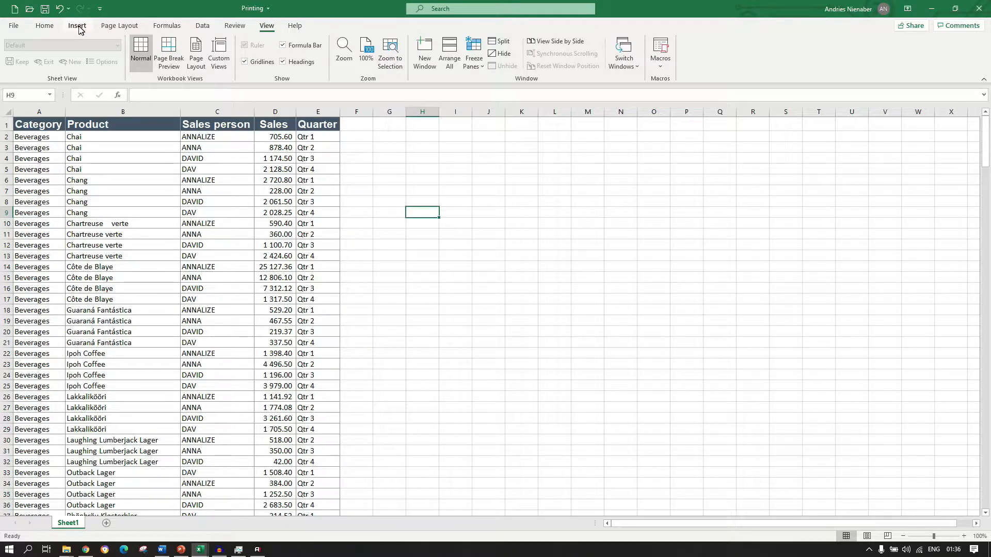
{"action": "left_click", "coordinate": [79, 27]}
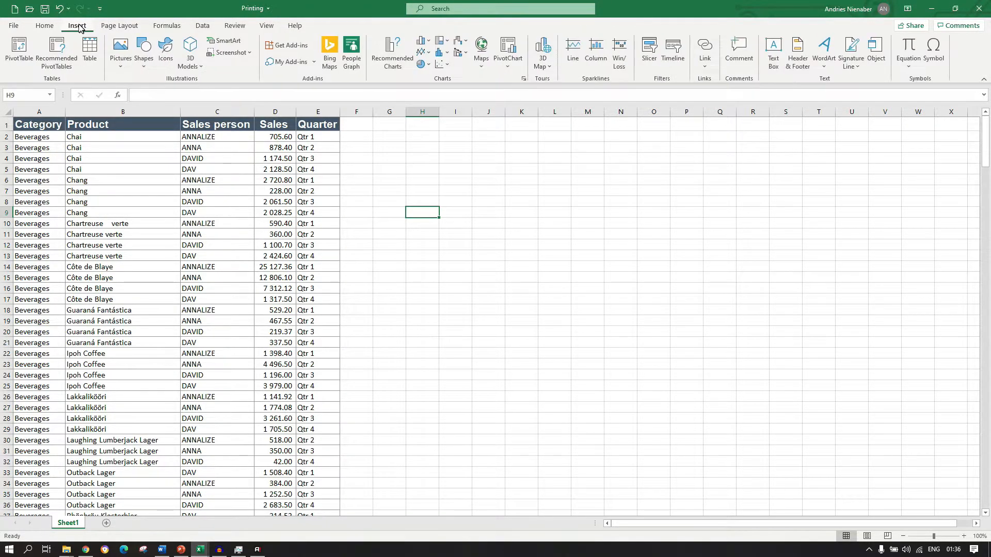
{"action": "left_click", "coordinate": [796, 57]}
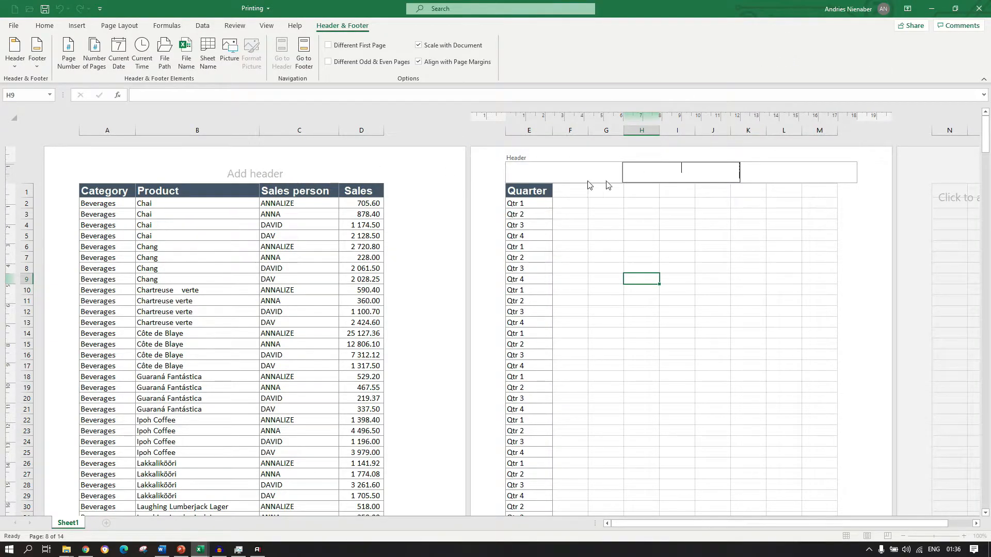
{"action": "left_click", "coordinate": [258, 173]}
{"action": "left_click", "coordinate": [141, 175]}
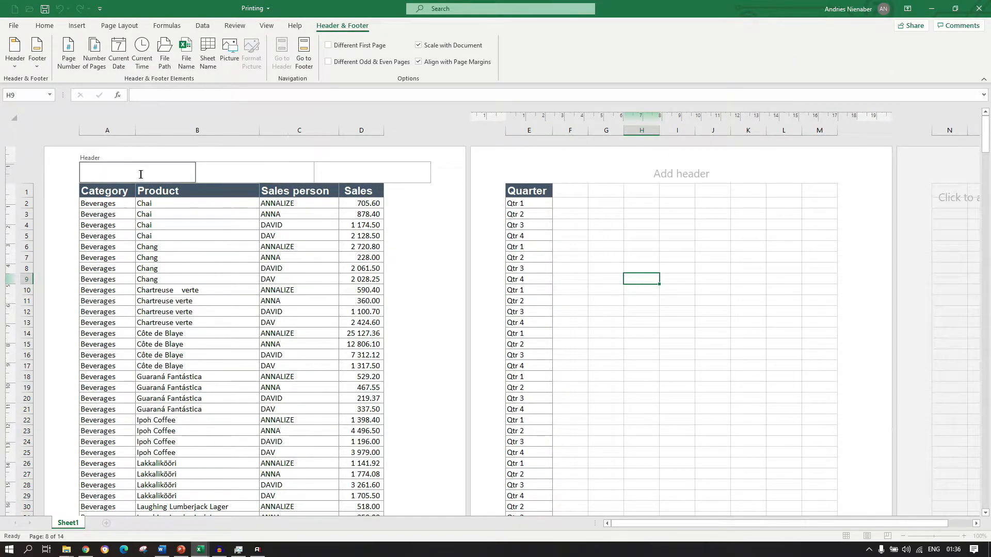
{"action": "left_click", "coordinate": [274, 166]}
{"action": "left_click", "coordinate": [357, 170]}
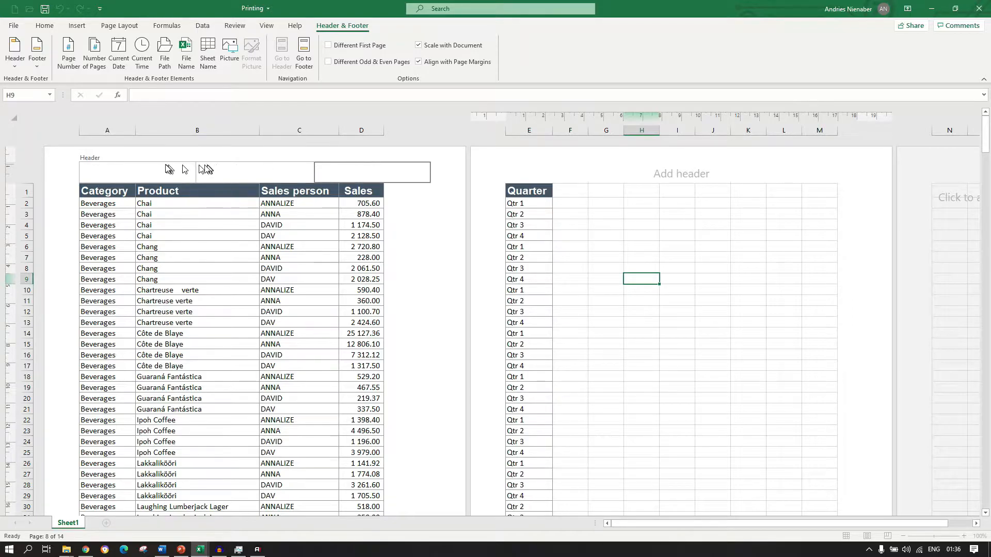
{"action": "left_click", "coordinate": [229, 164]}
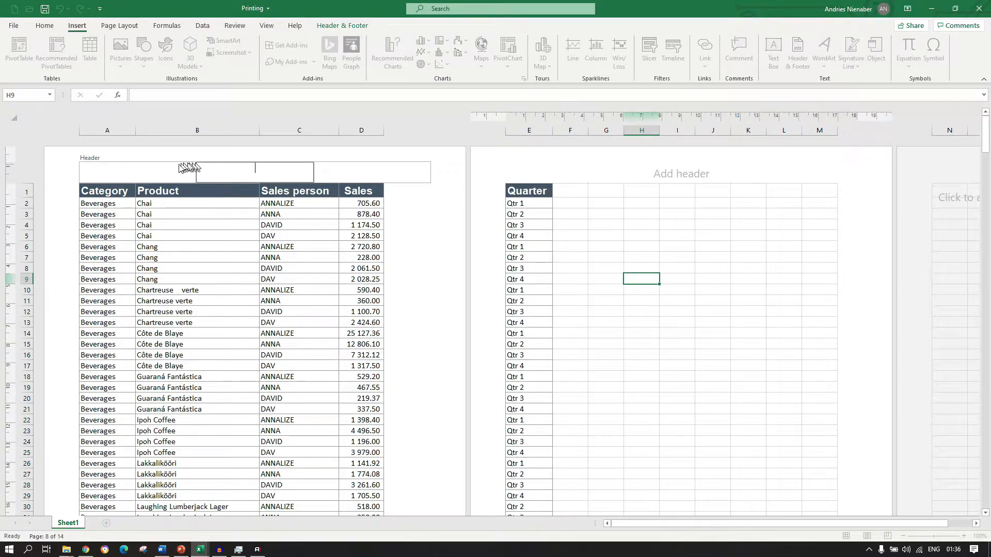
Fill the first page's three header sections with "Header Left", "Header Middle" and "Header Right".
{"action": "left_click", "coordinate": [136, 177]}
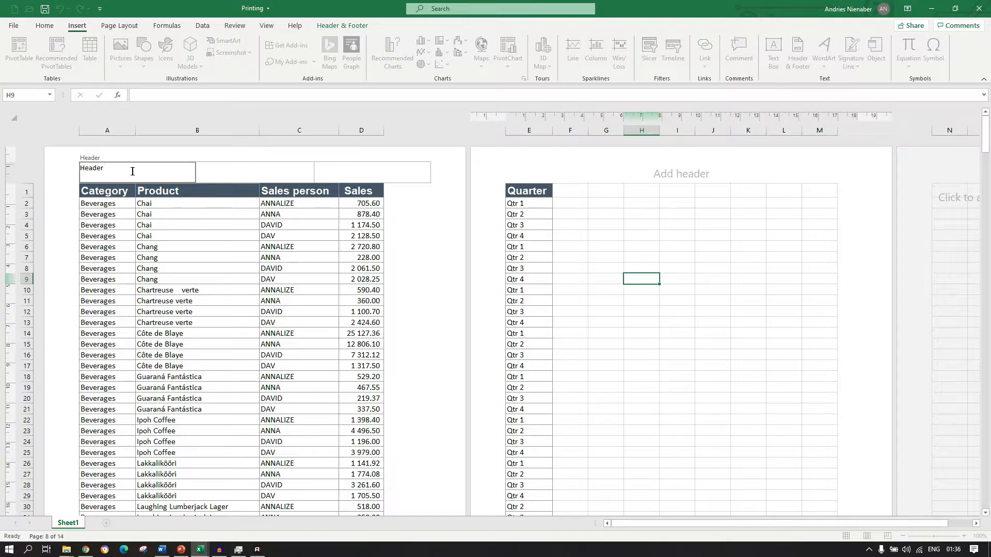
{"action": "key", "text": "Tab"}
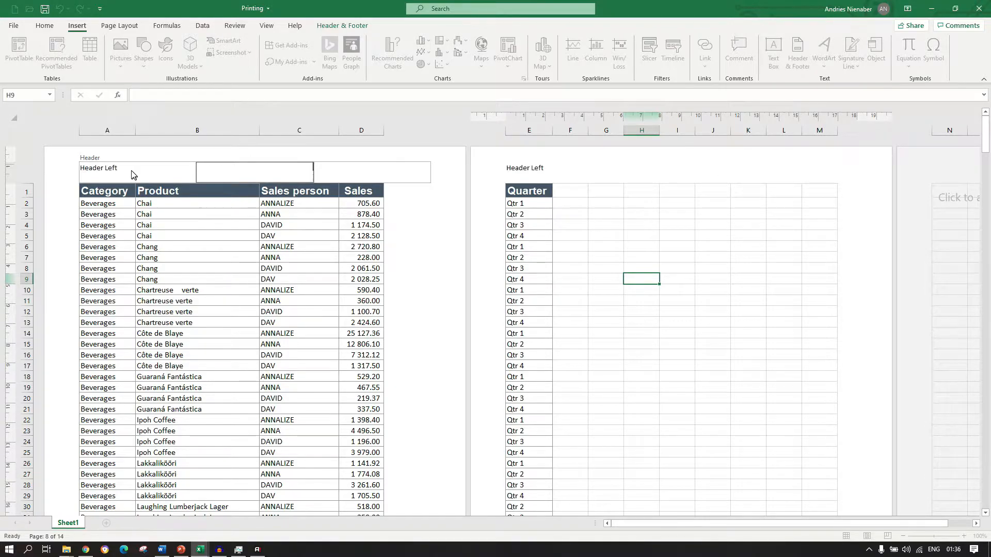
{"action": "type", "text": "Header Middle"}
{"action": "key", "text": "Tab"}
{"action": "type", "text": "H"}
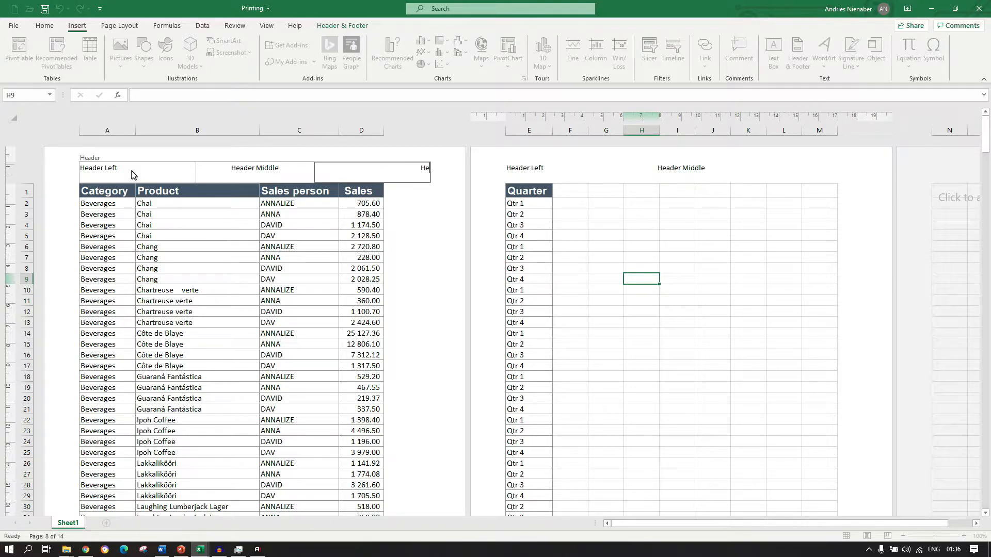
{"action": "type", "text": "eader Right"}
Fill the first page's three footer sections with "Footer Left", "Footer Middle" and "Footer Right".
{"action": "left_click_drag", "start_coordinate": [986, 135], "coordinate": [988, 177]}
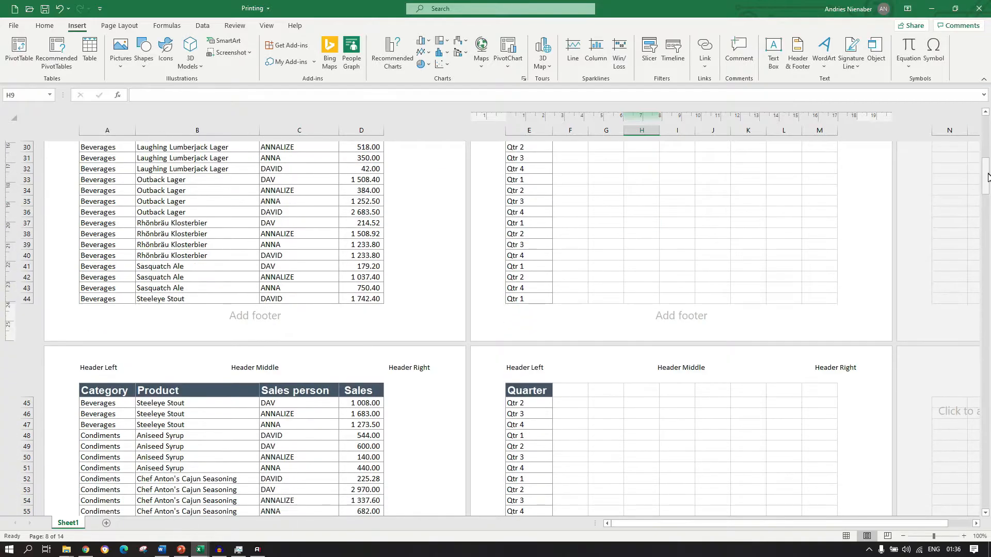
{"action": "left_click", "coordinate": [281, 315]}
{"action": "left_click", "coordinate": [132, 317]}
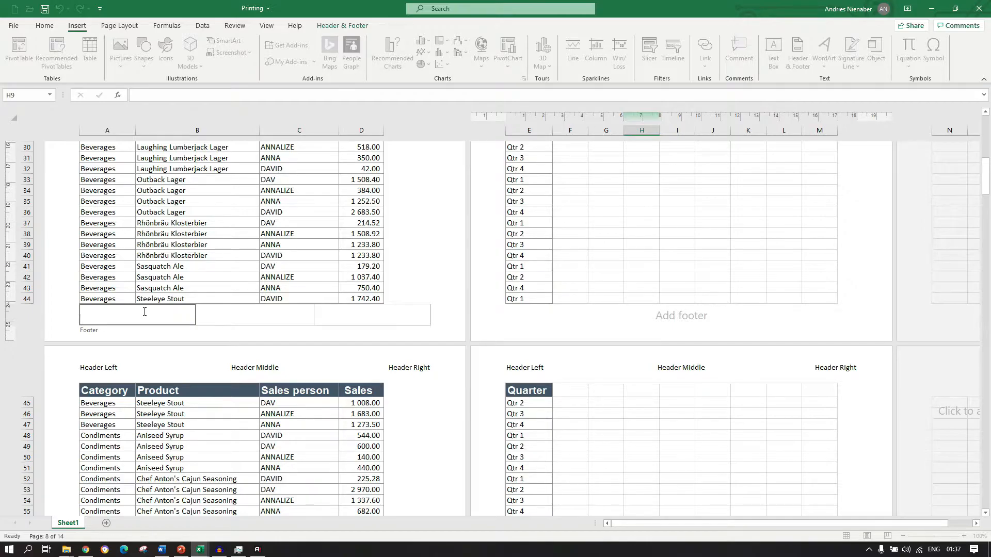
{"action": "type", "text": "Footer Left"}
{"action": "key", "text": "Tab"}
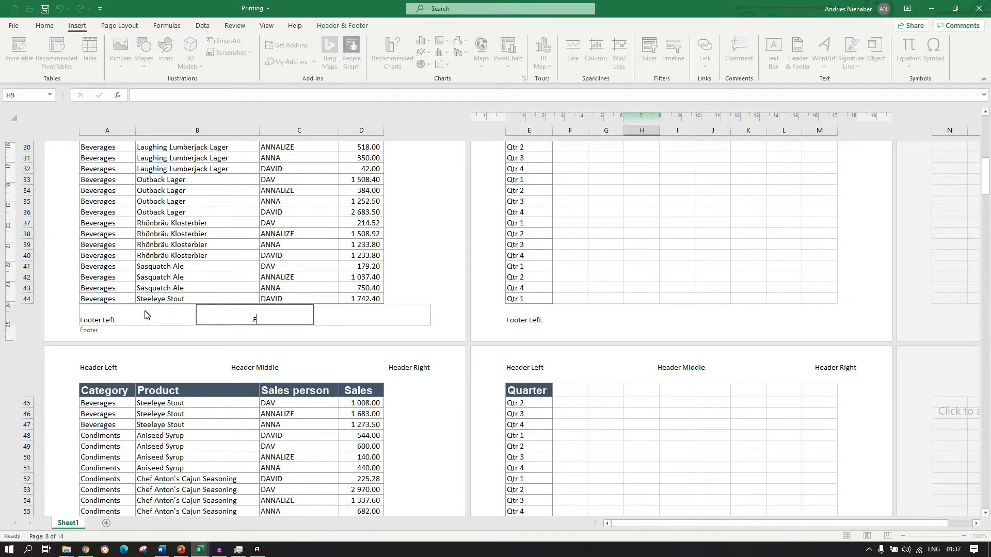
{"action": "type", "text": "Footer Middle"}
{"action": "key", "text": "Tab"}
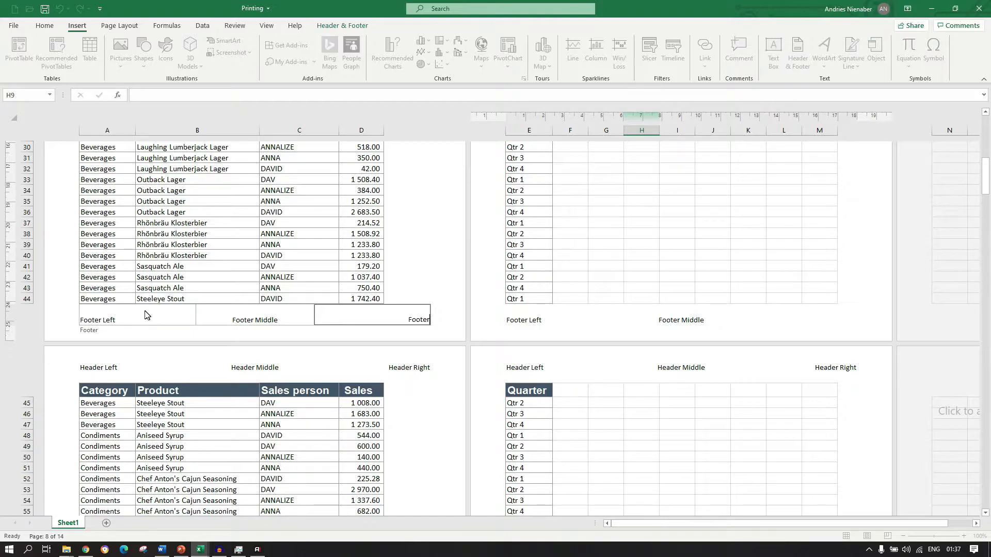
{"action": "type", "text": "Footer Right"}
{"action": "left_click", "coordinate": [408, 265]}
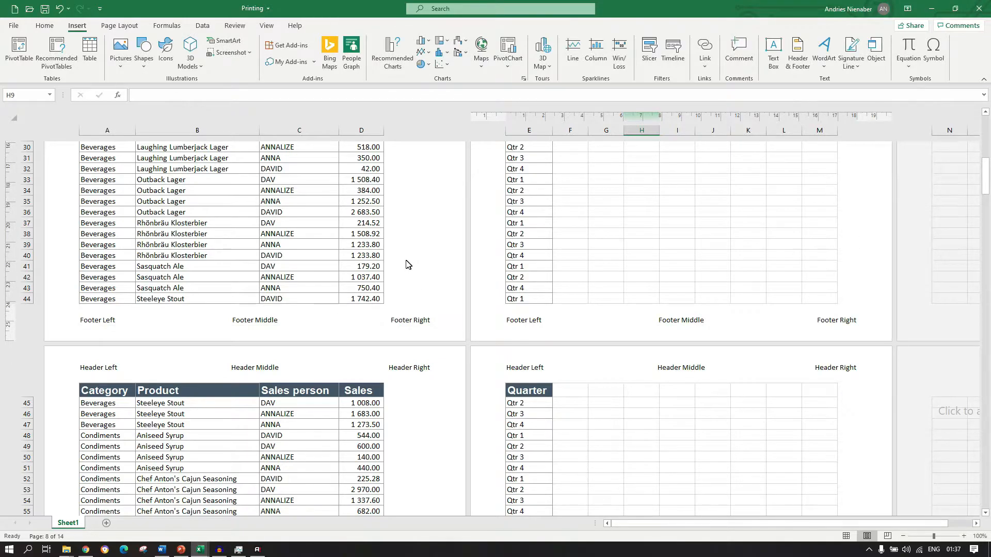
Return the sheet to Normal view and open its print preview to check the header and footer.
{"action": "left_click", "coordinate": [266, 26]}
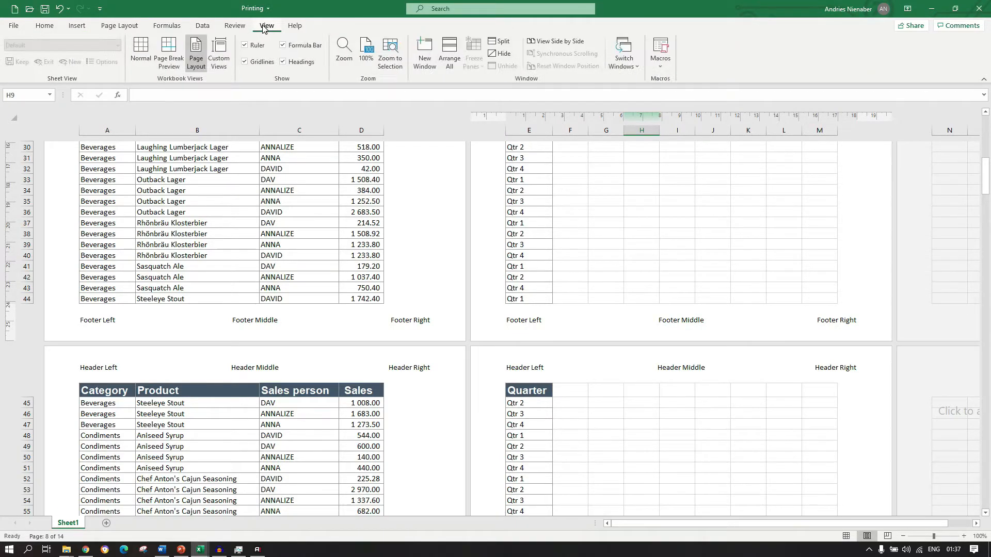
{"action": "left_click", "coordinate": [139, 61]}
{"action": "scroll", "coordinate": [314, 201], "scroll_direction": "up", "scroll_amount": 3}
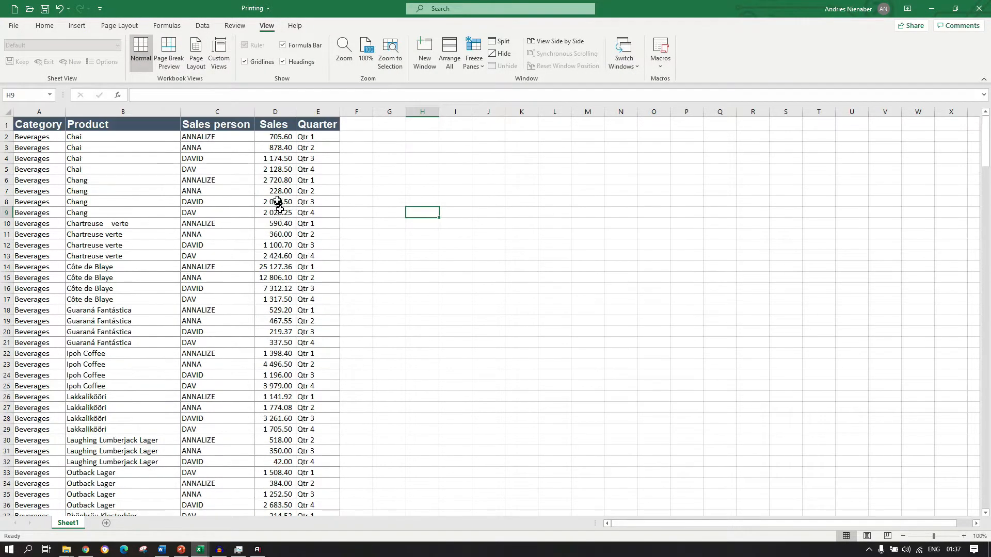
{"action": "left_click", "coordinate": [16, 26]}
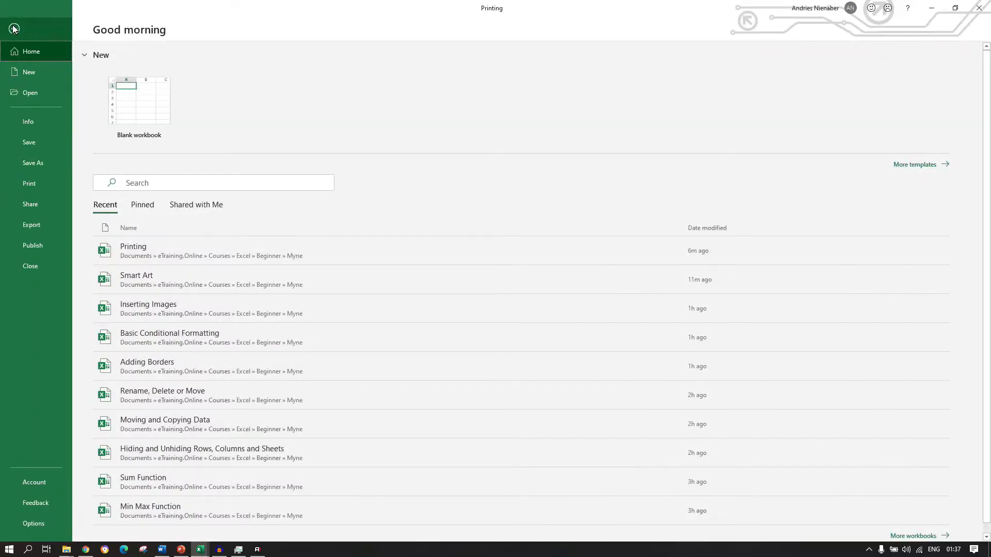
{"action": "left_click", "coordinate": [33, 184]}
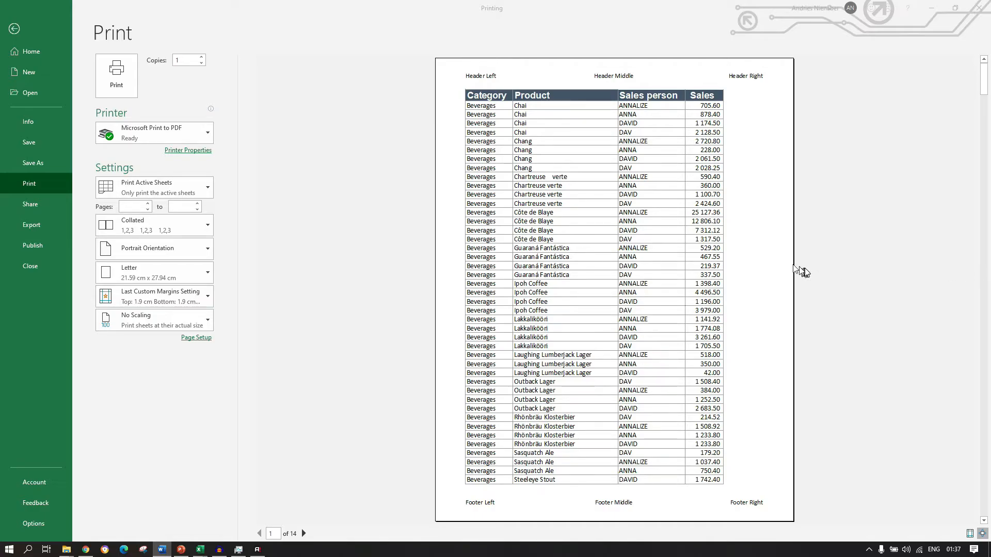
Leave the print preview, switch the sheet to Page Break Preview and examine the page breaks through to the end of the data.
{"action": "left_click", "coordinate": [15, 28]}
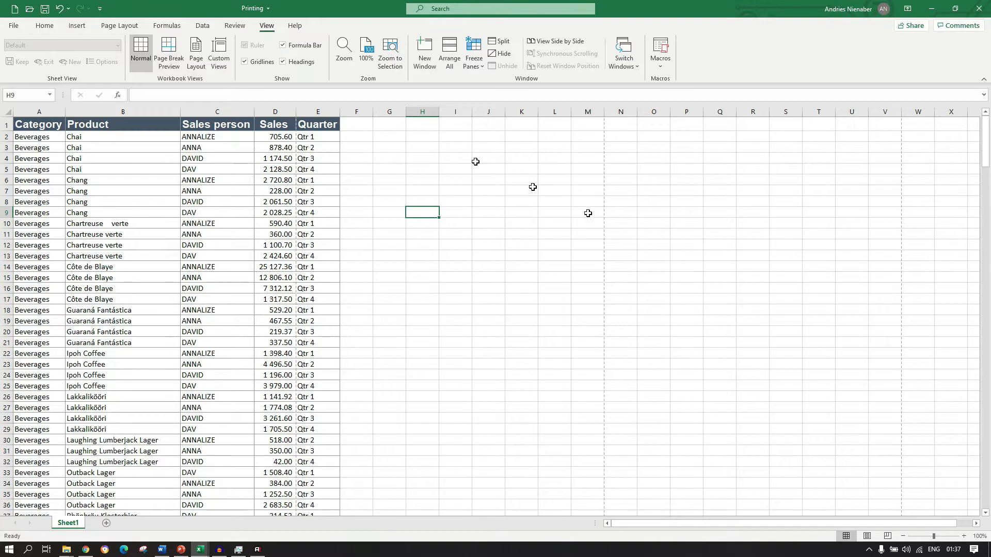
{"action": "left_click", "coordinate": [888, 537]}
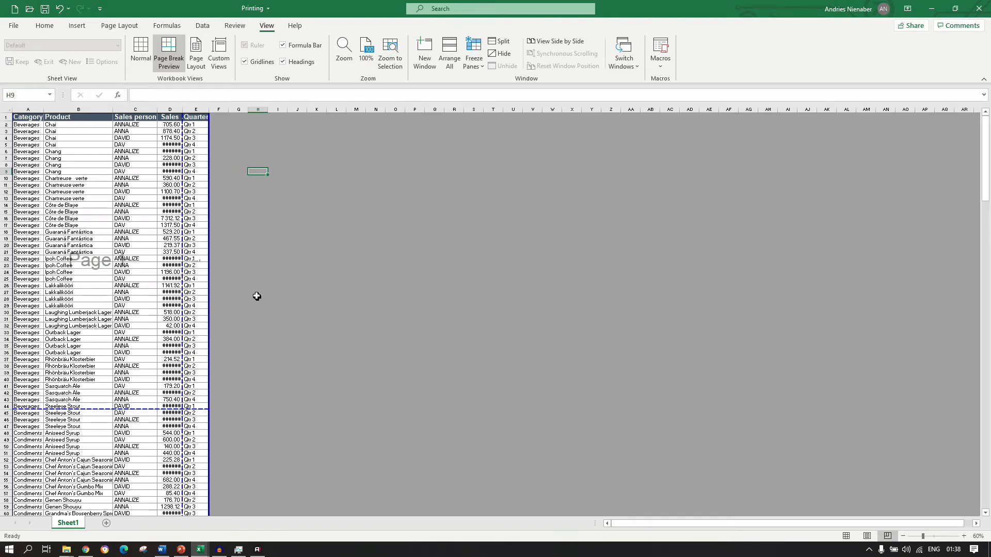
{"action": "scroll", "coordinate": [257, 297], "scroll_direction": "down", "scroll_amount": 9}
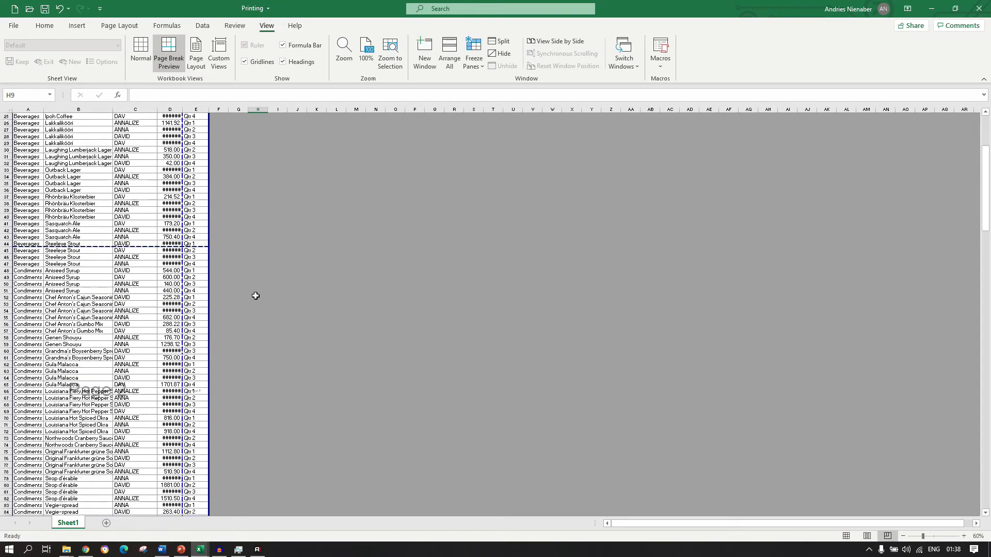
{"action": "scroll", "coordinate": [223, 330], "scroll_direction": "down", "scroll_amount": 20}
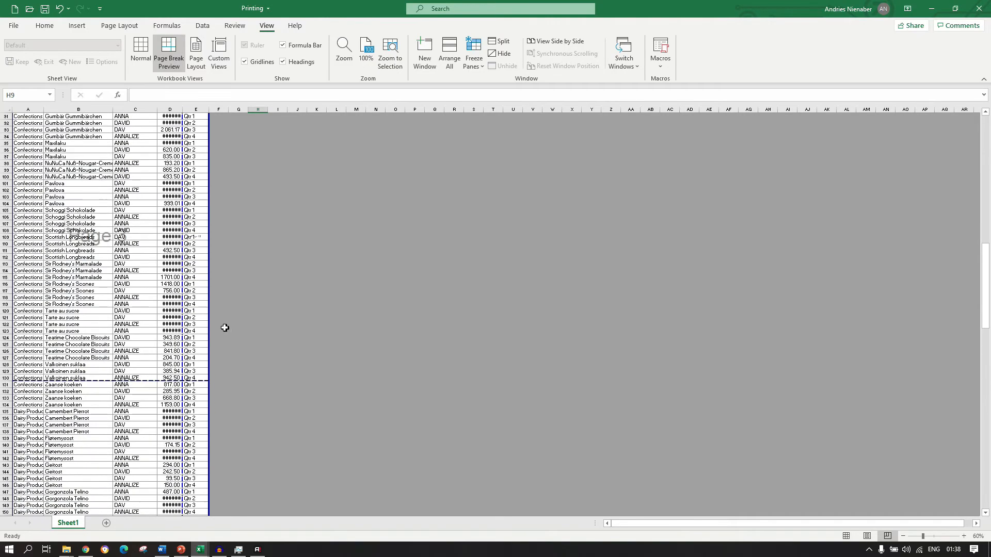
{"action": "scroll", "coordinate": [226, 328], "scroll_direction": "down", "scroll_amount": 6}
{"action": "scroll", "coordinate": [226, 326], "scroll_direction": "down", "scroll_amount": 20}
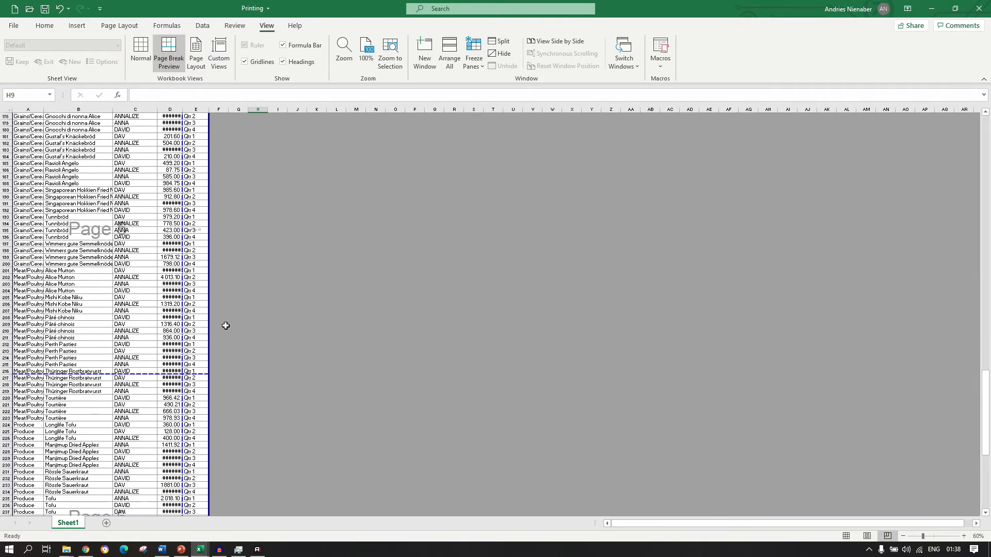
{"action": "scroll", "coordinate": [226, 323], "scroll_direction": "up", "scroll_amount": 20}
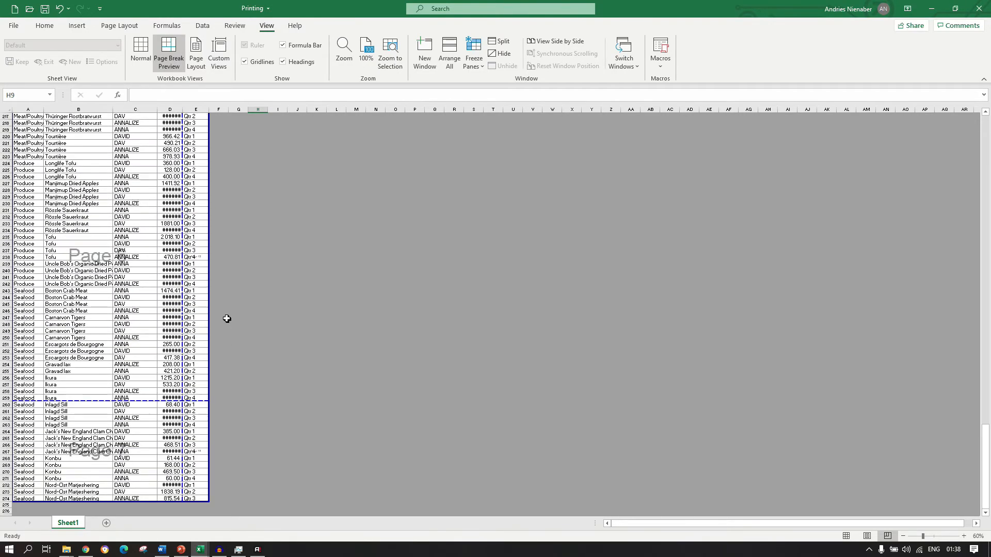
{"action": "scroll", "coordinate": [228, 308], "scroll_direction": "up", "scroll_amount": 20}
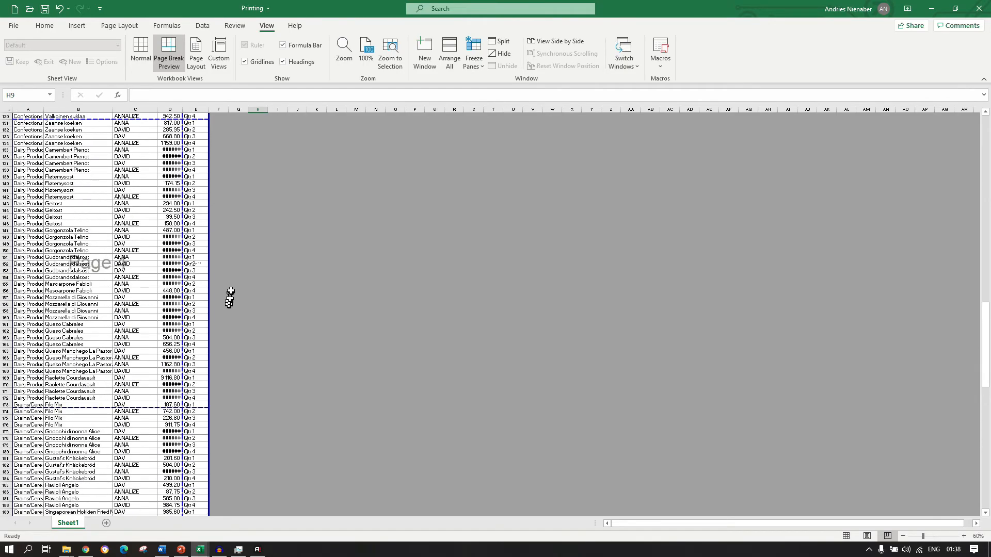
{"action": "scroll", "coordinate": [205, 170], "scroll_direction": "up", "scroll_amount": 20}
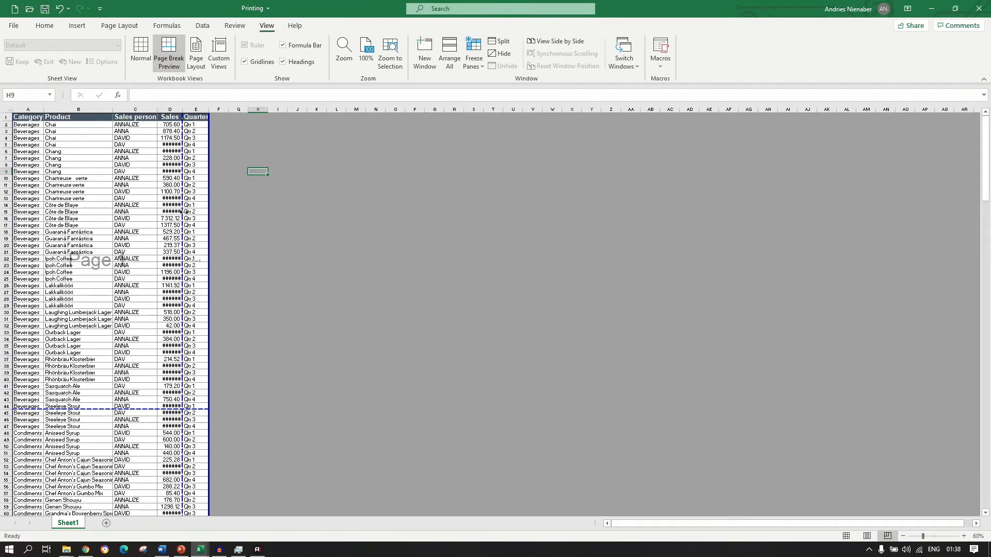
Move the vertical page break after the Sales column to the outer edge of the Quarter column so all columns share one page.
{"action": "left_click_drag", "start_coordinate": [183, 212], "coordinate": [207, 209]}
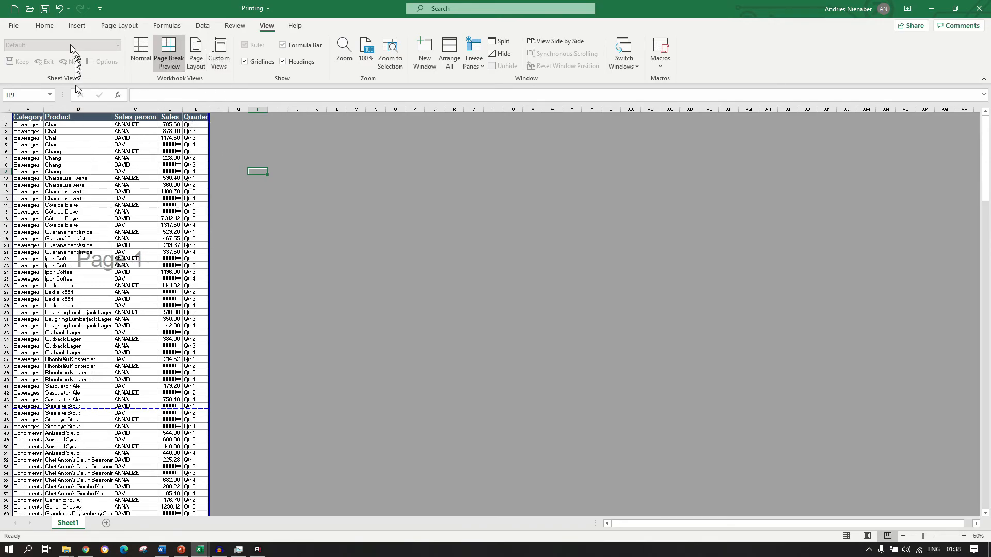
Return the sheet from Page Break Preview to Normal view.
{"action": "left_click", "coordinate": [45, 28]}
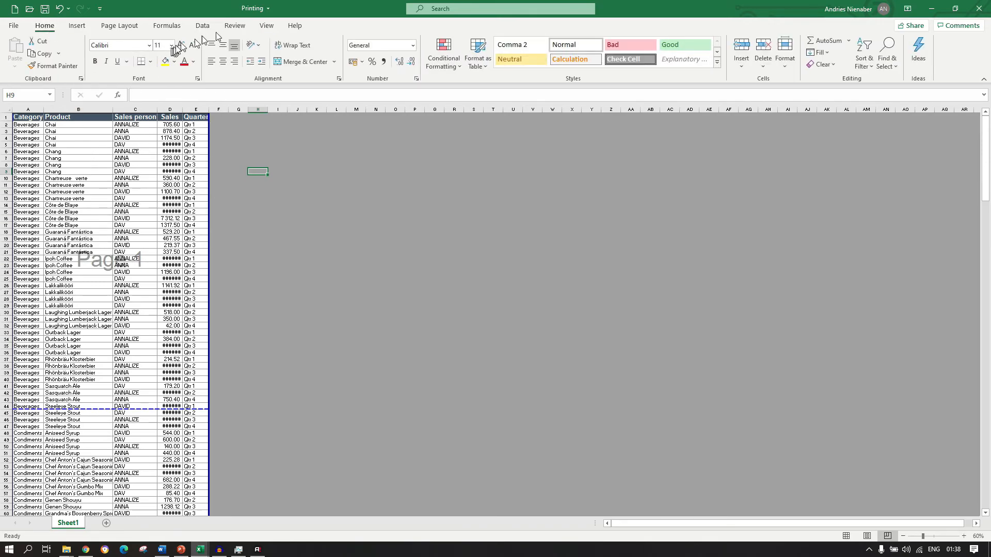
{"action": "left_click", "coordinate": [258, 29]}
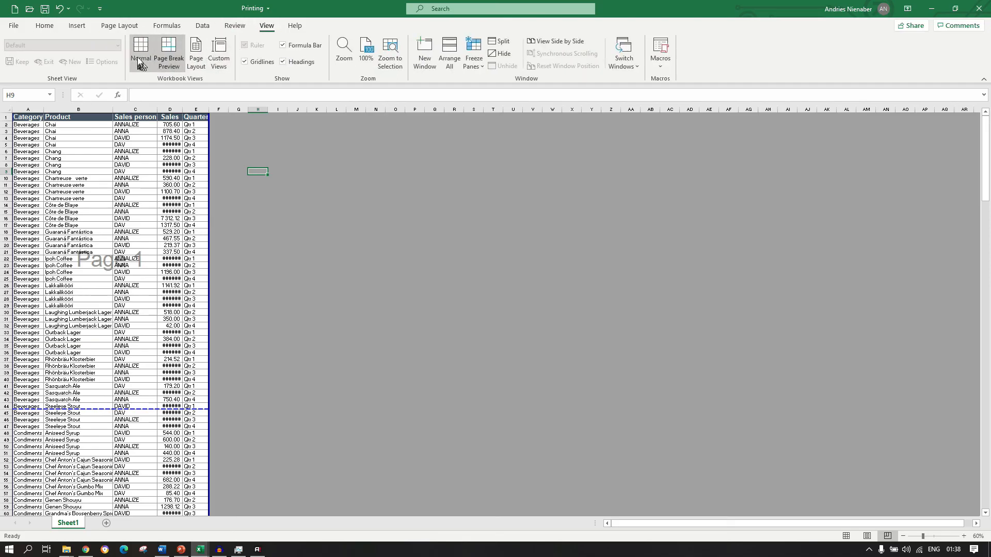